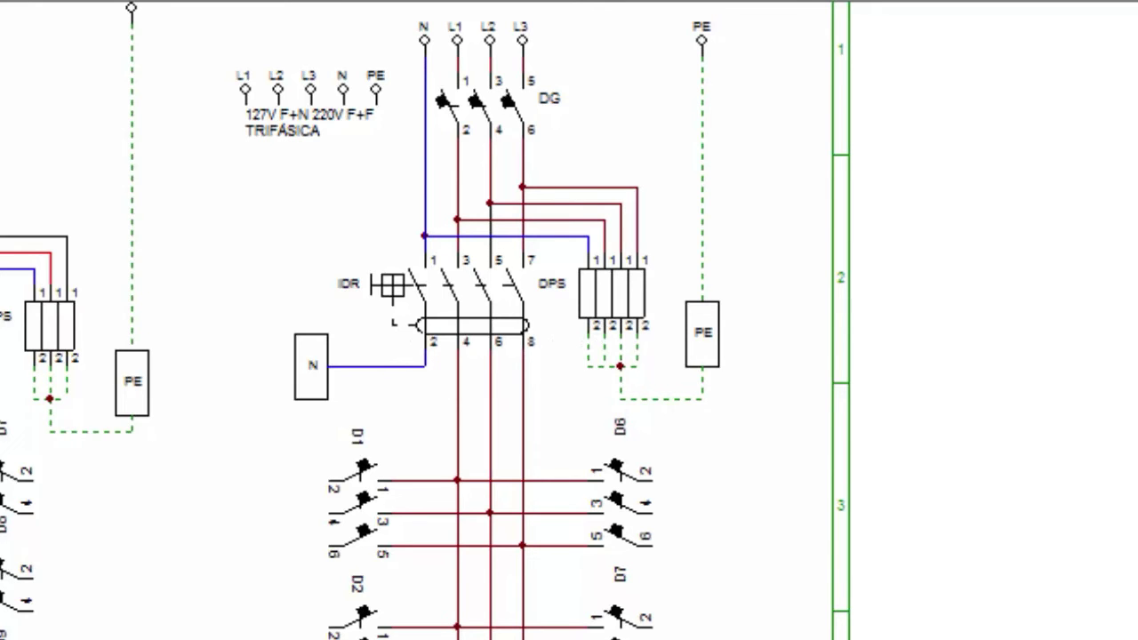
pyautogui.scroll(3, 11, 280)
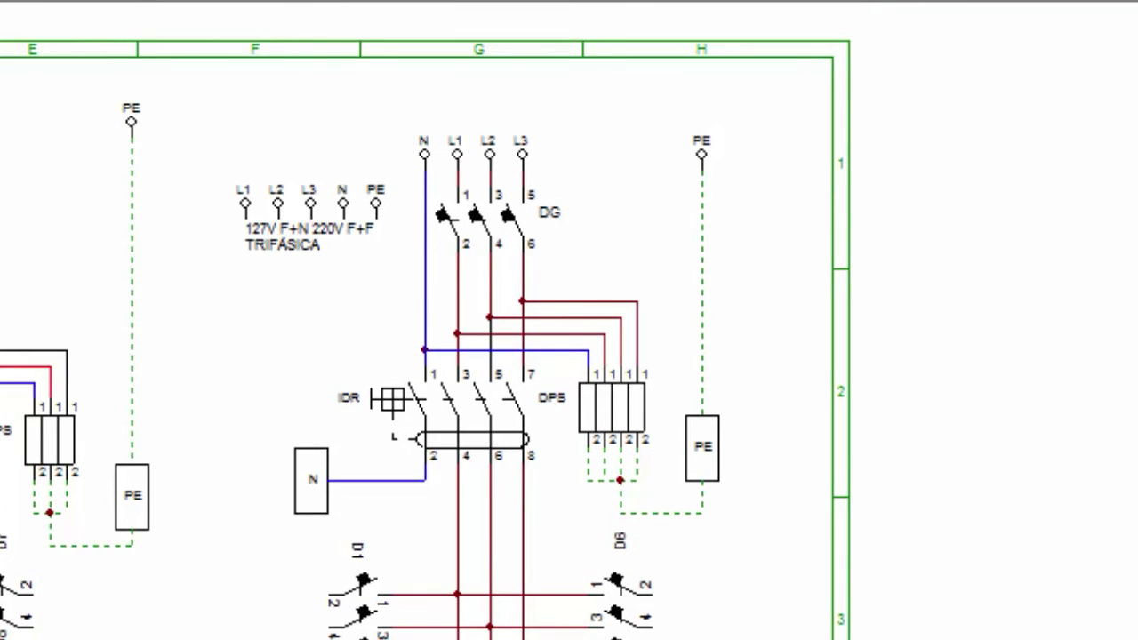
pyautogui.scroll(-4, 569, 320)
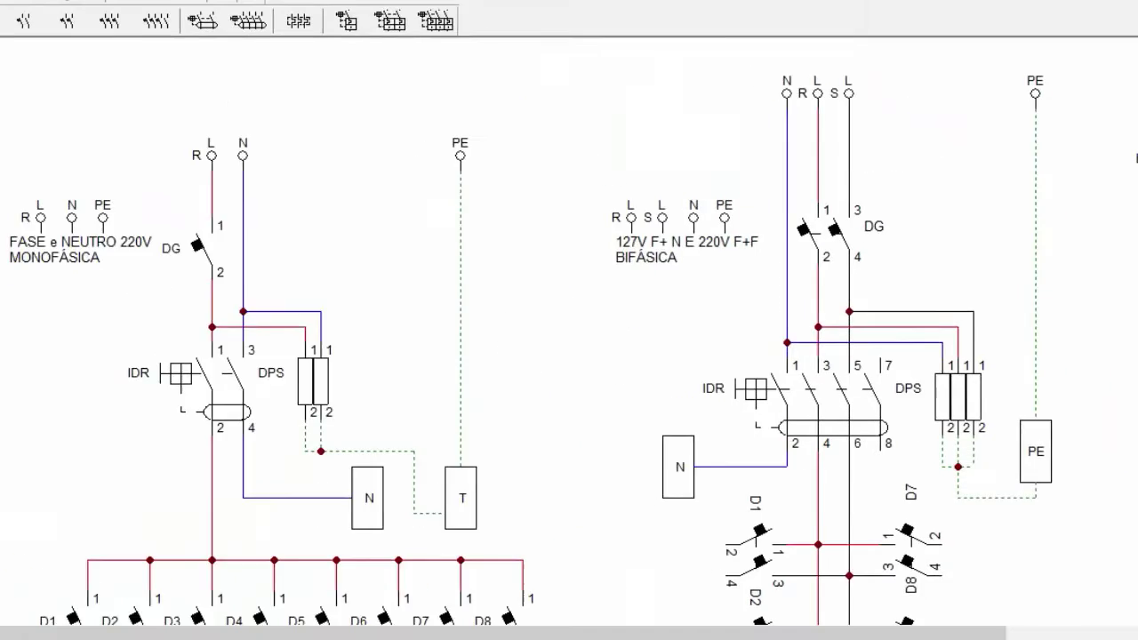
pyautogui.scroll(-1, 290, 300)
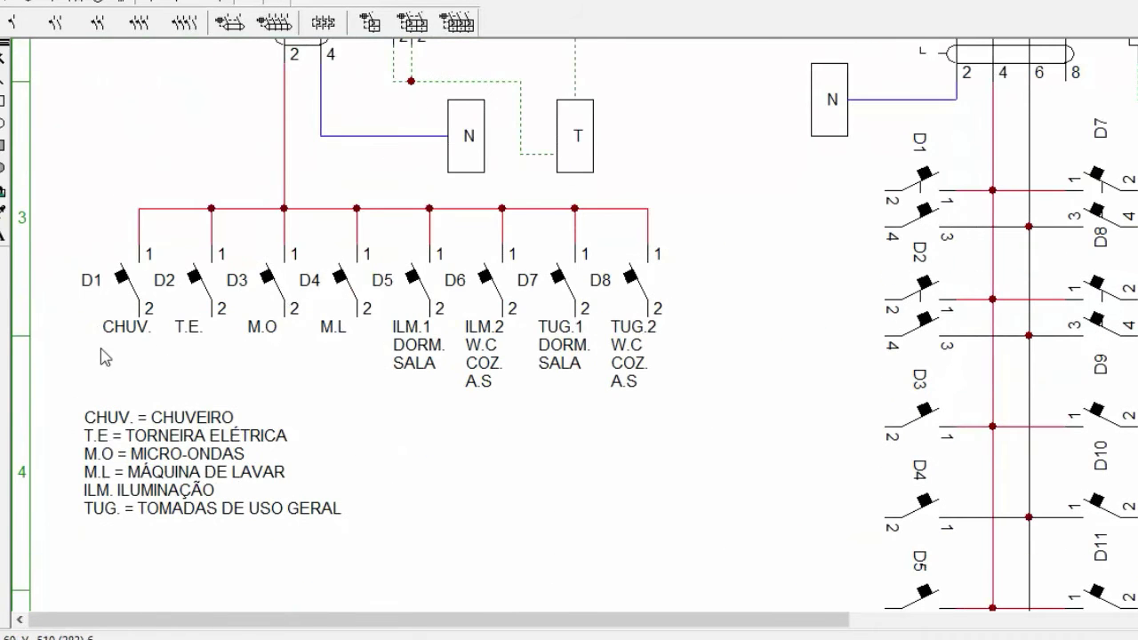